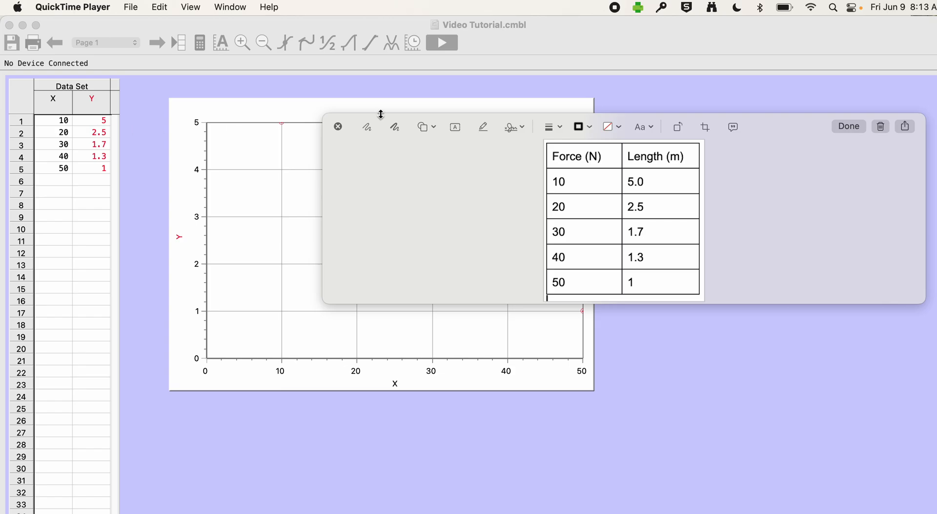
Move the reference table image below the graph and shift the graph slightly upward on the page
drag(791, 123, 784, 400)
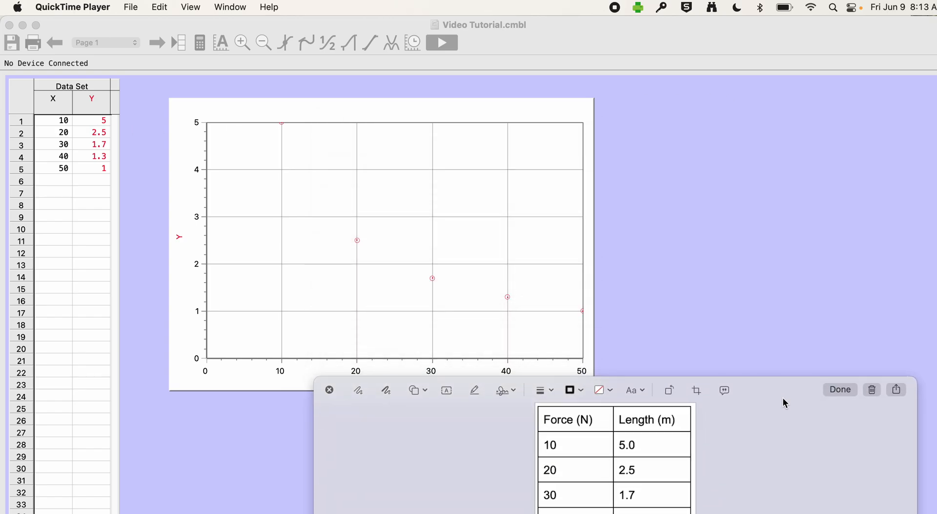
click(507, 98)
drag(485, 113, 486, 93)
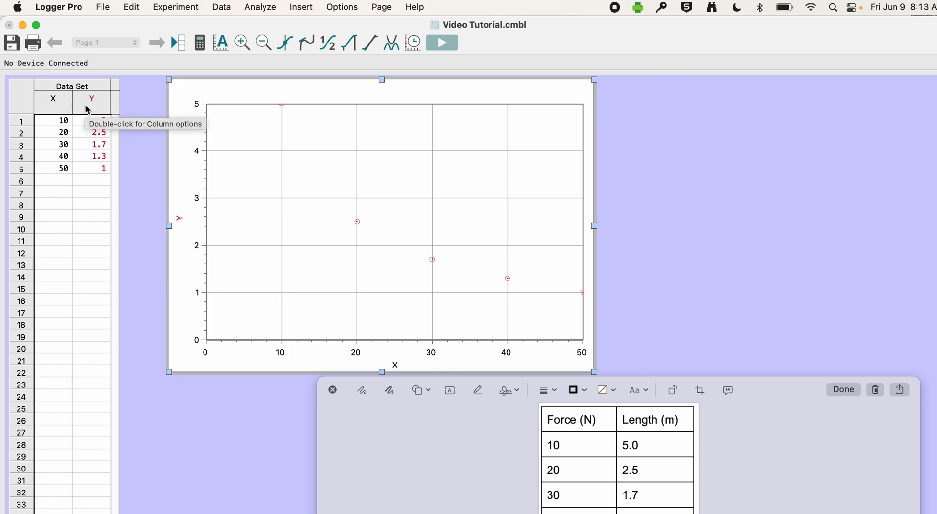
Label the X column with the name Force, short name F and units N
double_click(56, 104)
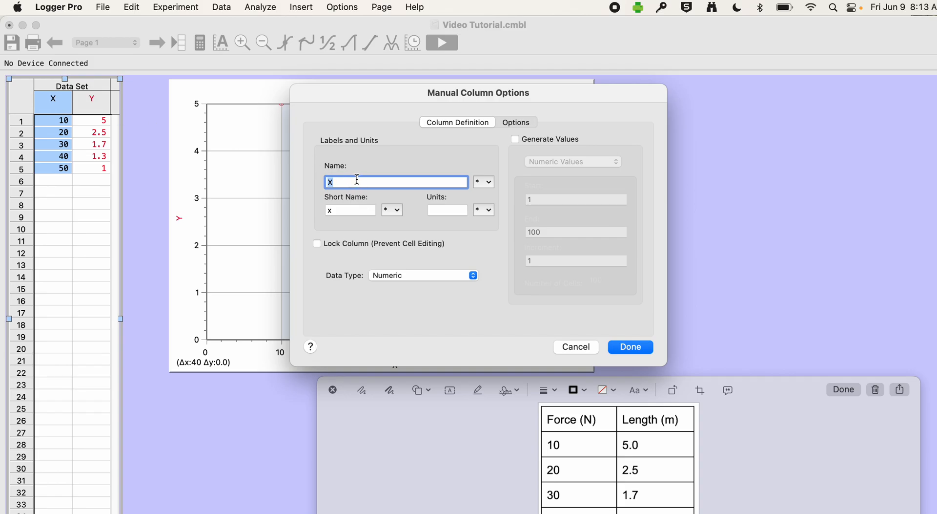
key(BackSpace)
text(Force)
key(Tab)
key(BackSpace)
text(F)
click(444, 211)
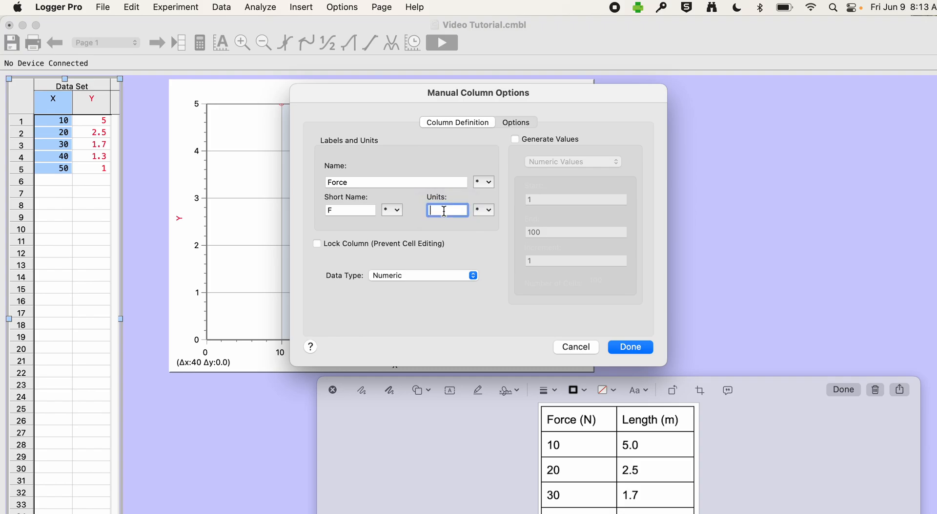
text(N)
Browse the Greek and superscript symbols available for the column name, and apply the column options
click(488, 182)
mouse_move(512, 219)
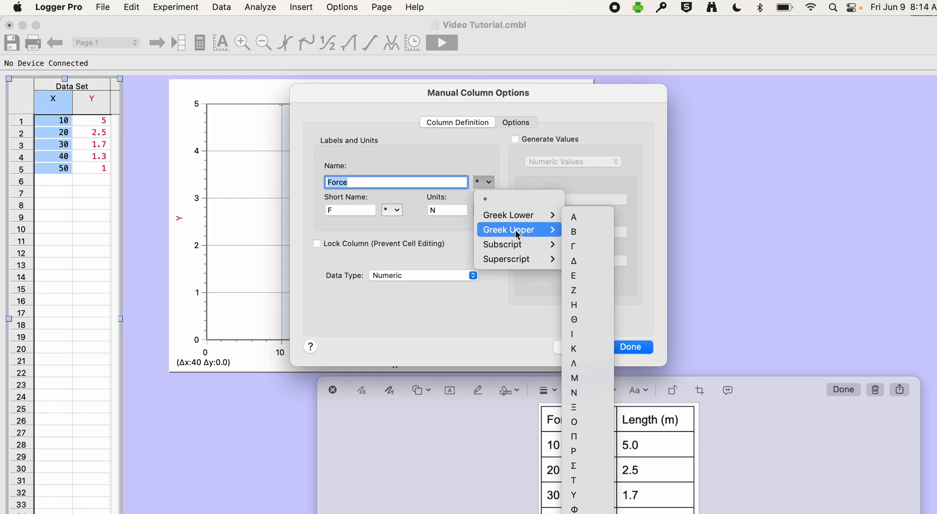
mouse_move(516, 258)
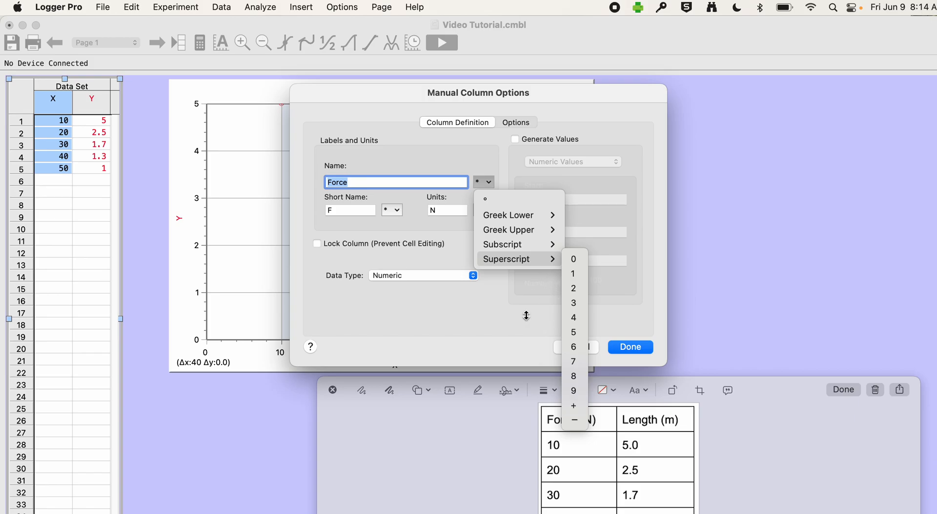
click(488, 321)
click(633, 348)
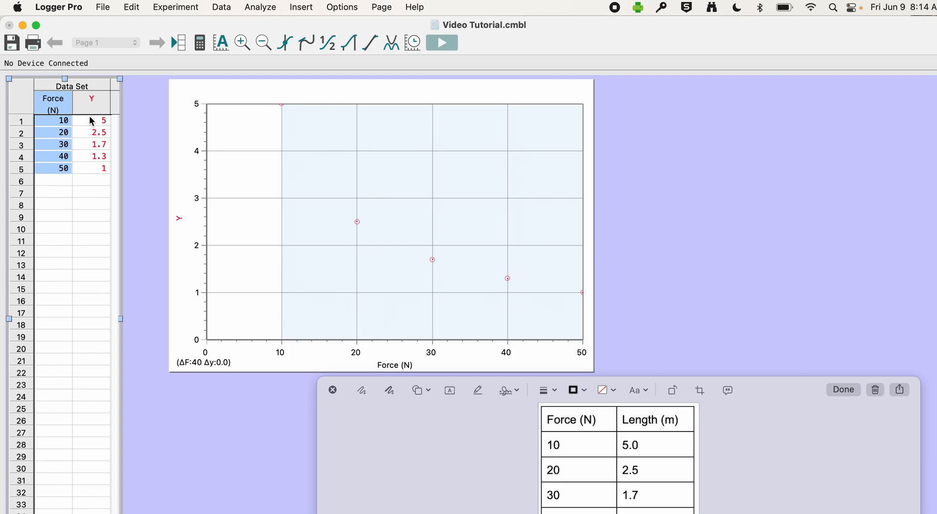
Label the Y column with the name Length, short name L and units m
double_click(92, 100)
text(Length)
double_click(360, 209)
text(L)
click(455, 209)
text(m)
click(634, 346)
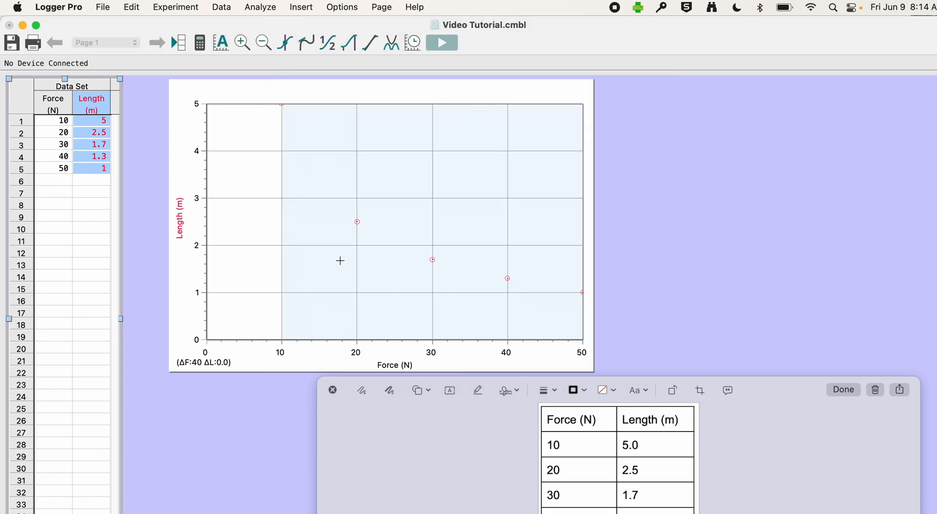
click(258, 249)
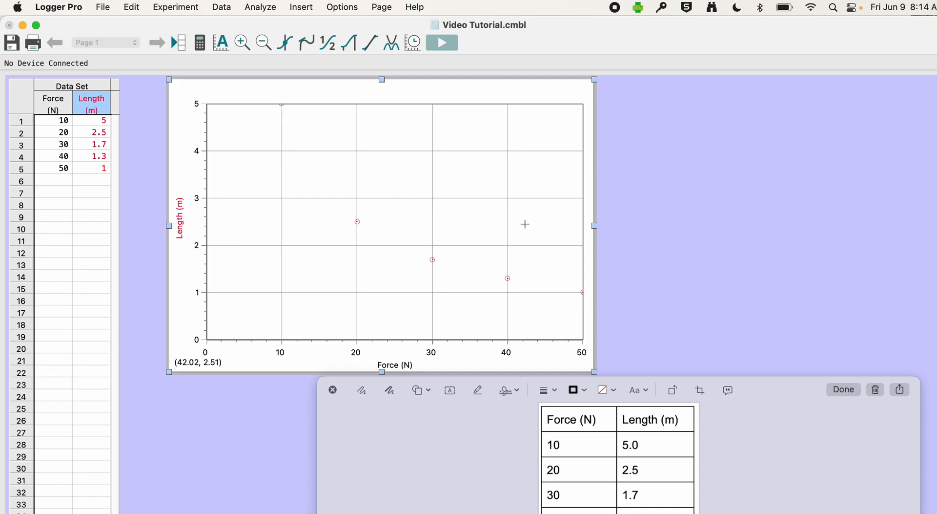
Switch to the "what to graph" document in Chrome, examine which quantities to graph for each curve shape, and return to Logger Pro
key(super+Tab)
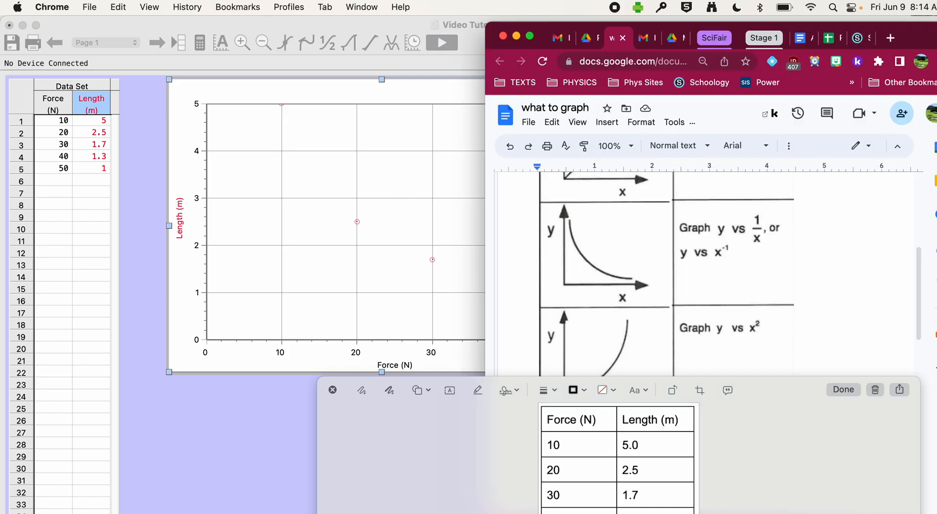
scroll(633, 339, up, 5)
scroll(633, 340, up, 3)
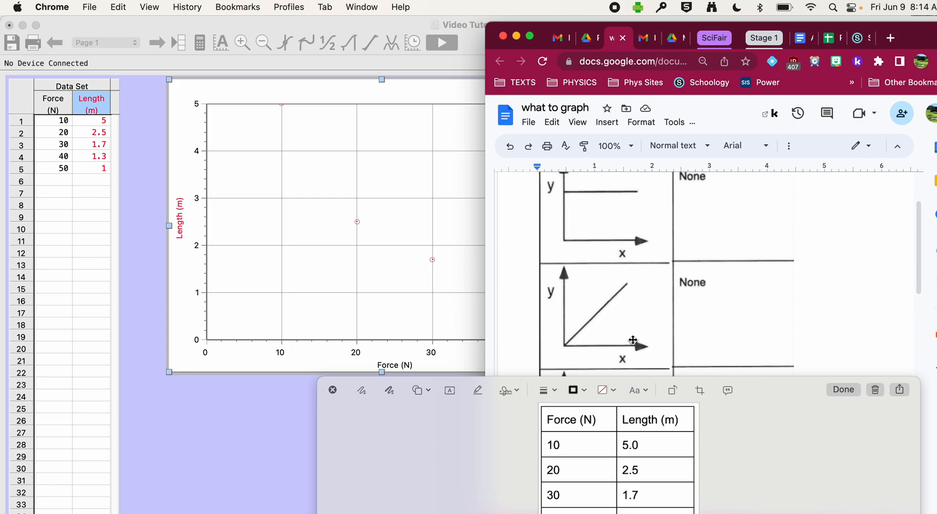
scroll(633, 339, down, 6)
scroll(633, 340, down, 2)
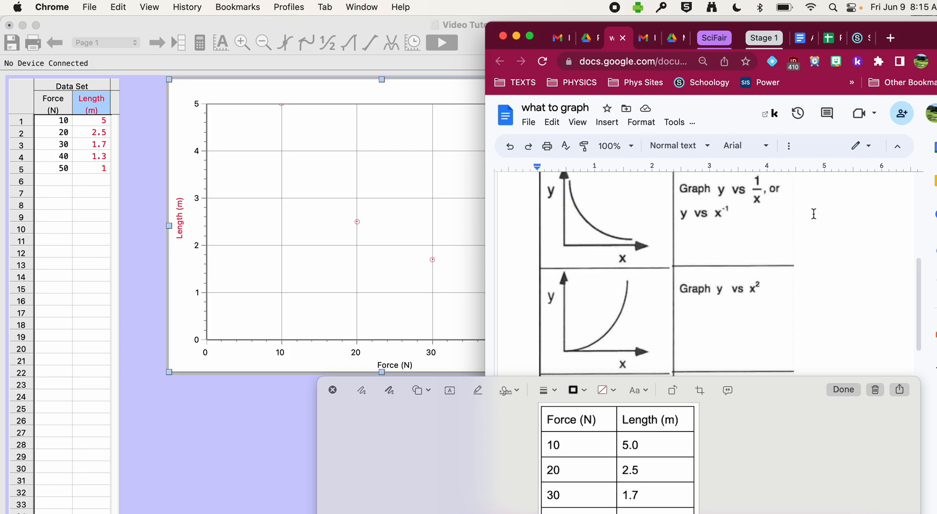
click(404, 295)
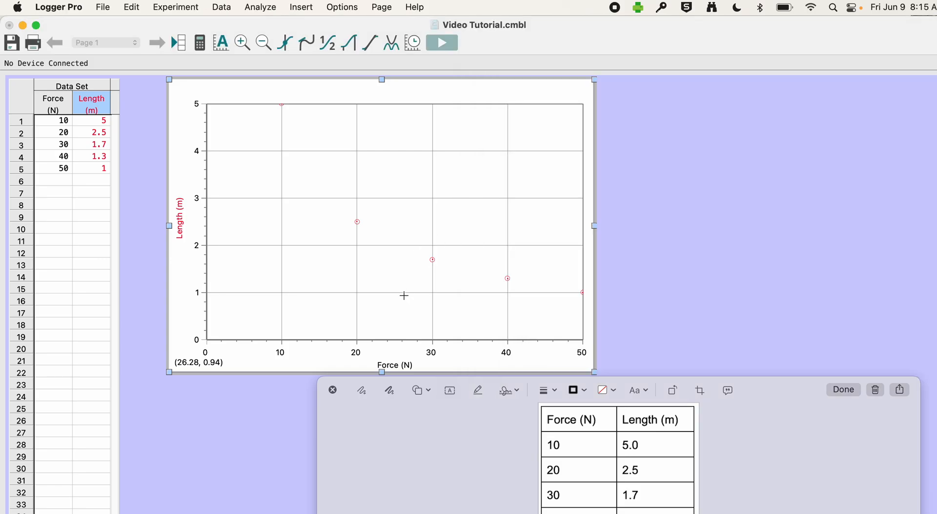
Move the graph away from the data table and widen the table to make room for another column
drag(259, 103, 467, 102)
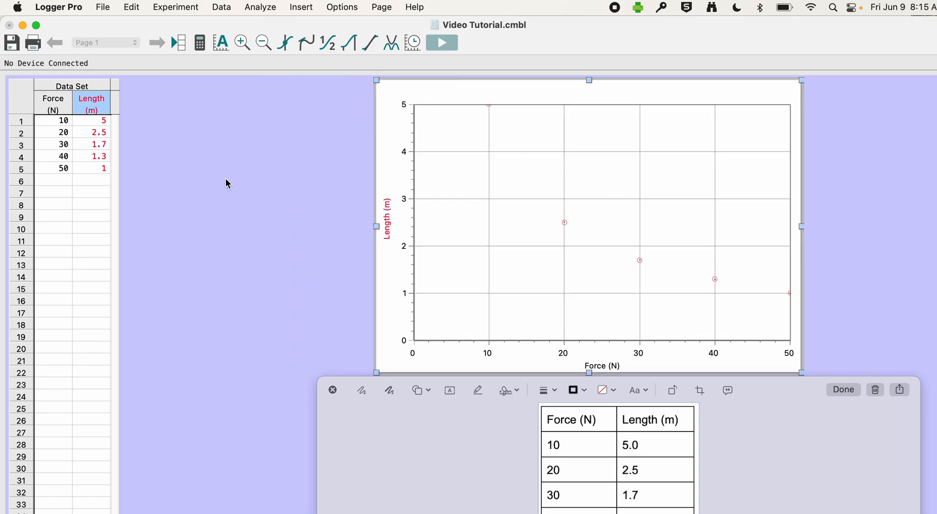
click(90, 289)
drag(120, 317, 219, 318)
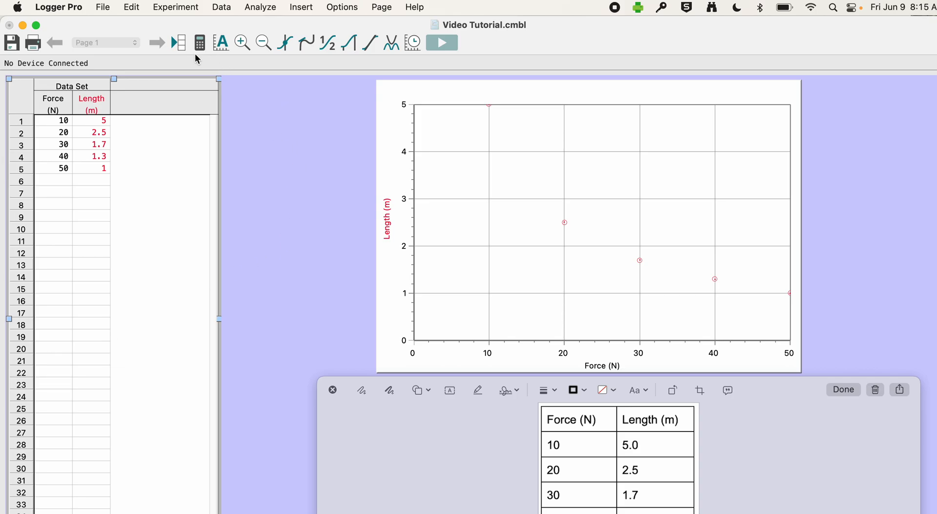
Start a new calculated column and name it I/Force
click(222, 9)
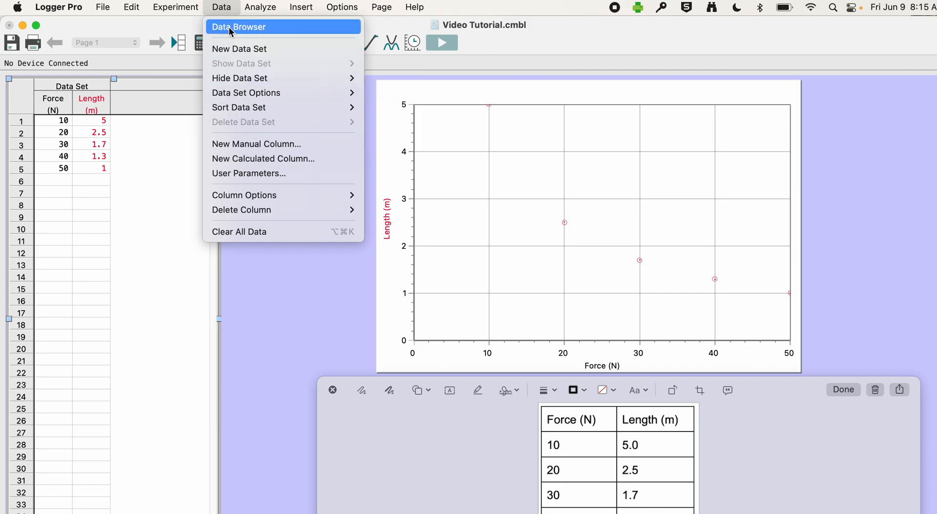
click(248, 158)
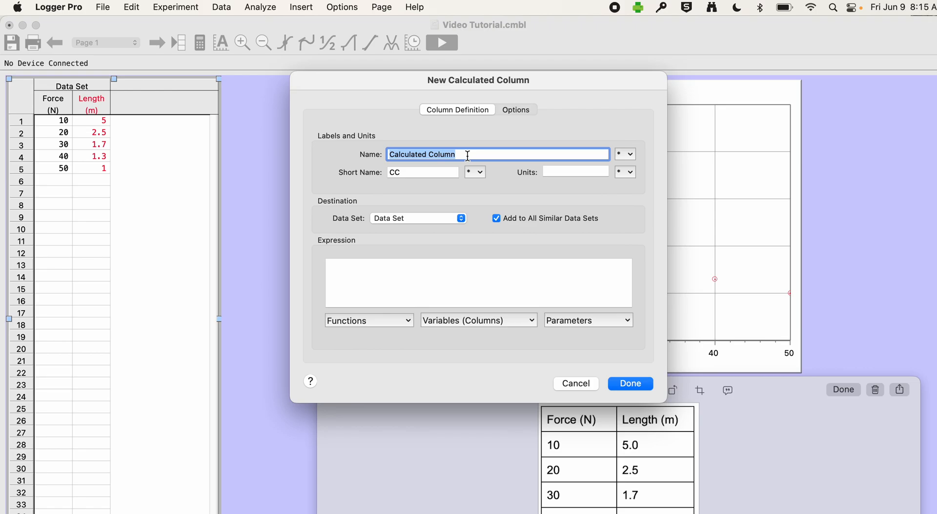
key(BackSpace)
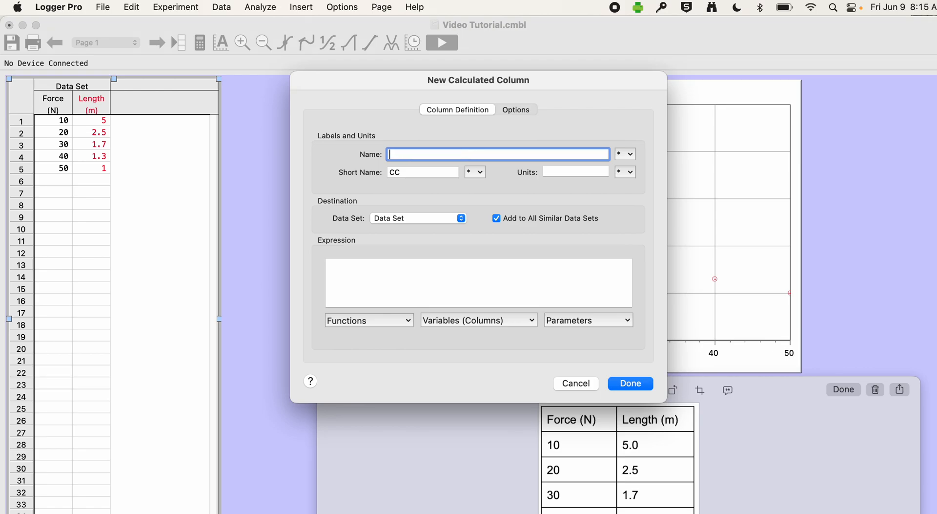
text(l/Fof)
key(BackSpace)
text(rce)
Set the calculated column's short name to C1/F and its units to 1/N
click(452, 173)
key(BackSpace)
text(1/F)
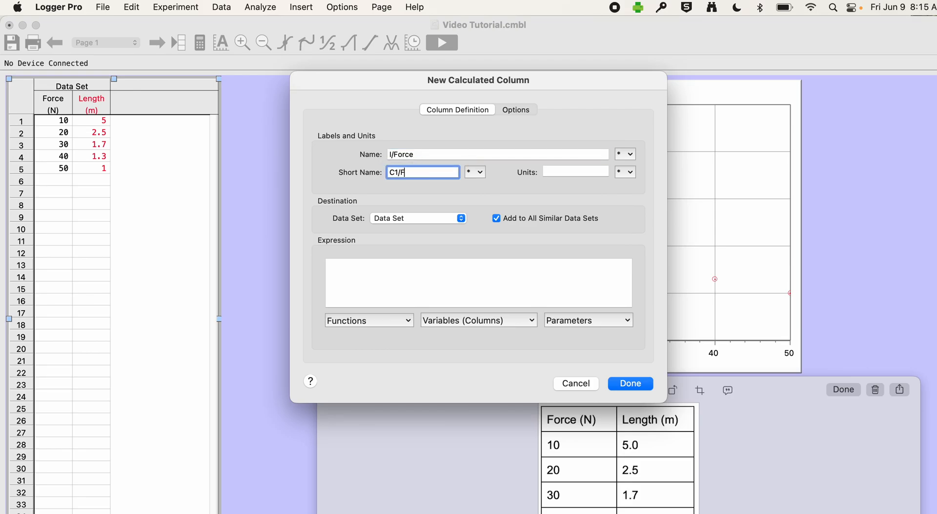
click(567, 171)
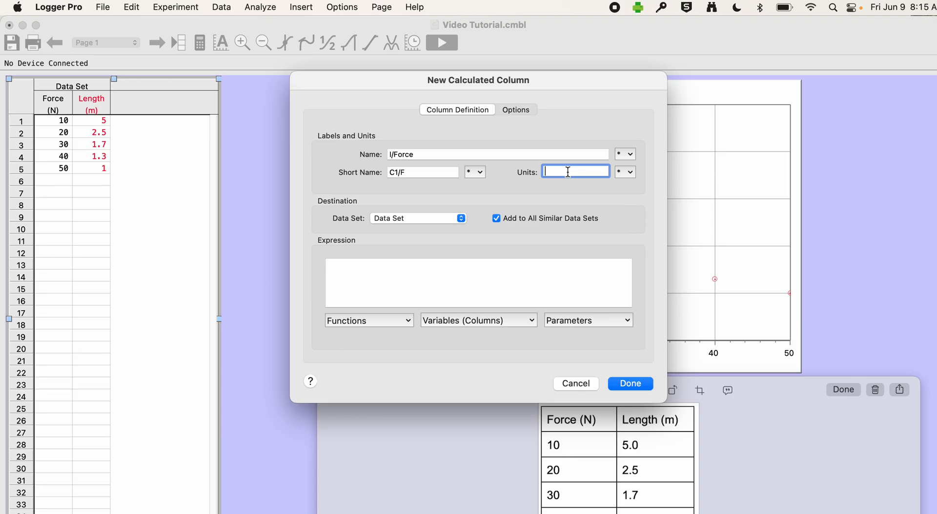
text(1/N)
Enter 1/"Force" as the calculated column's expression, using the existing Force column as the variable
click(442, 271)
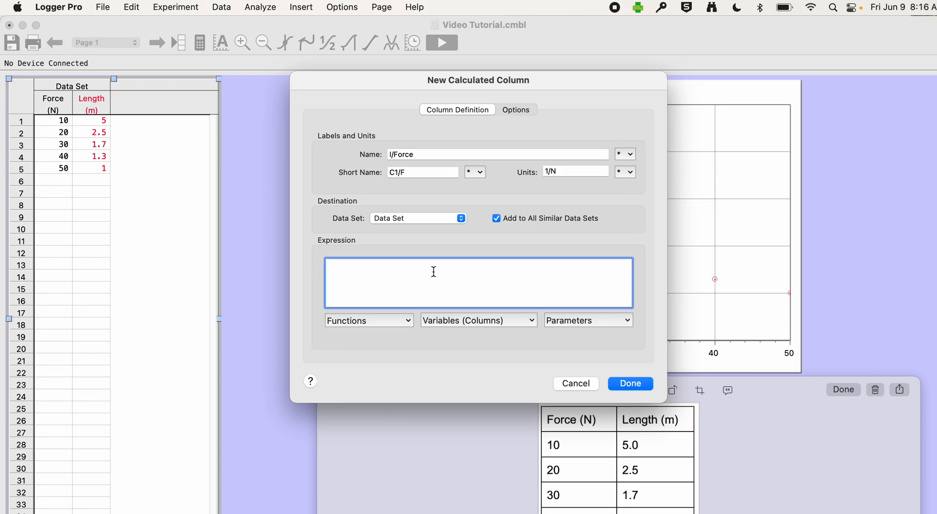
text(1/)
click(507, 320)
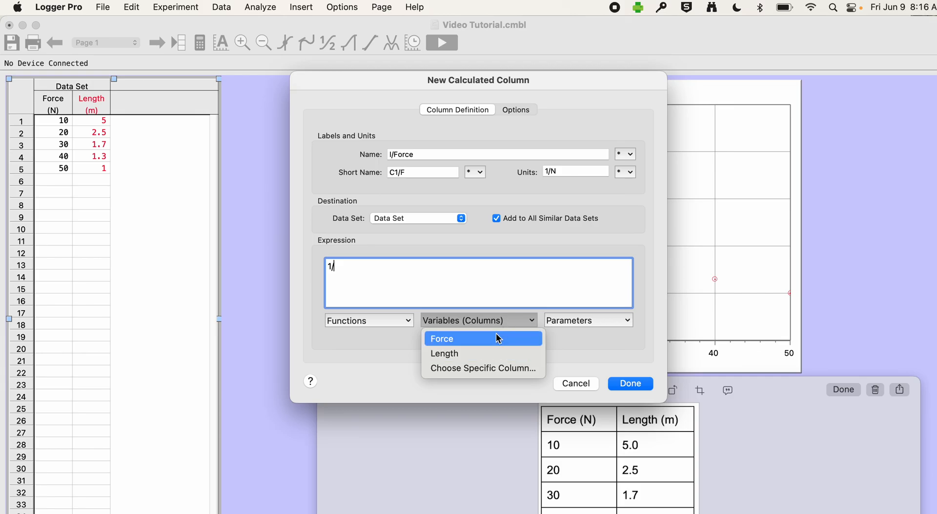
click(497, 337)
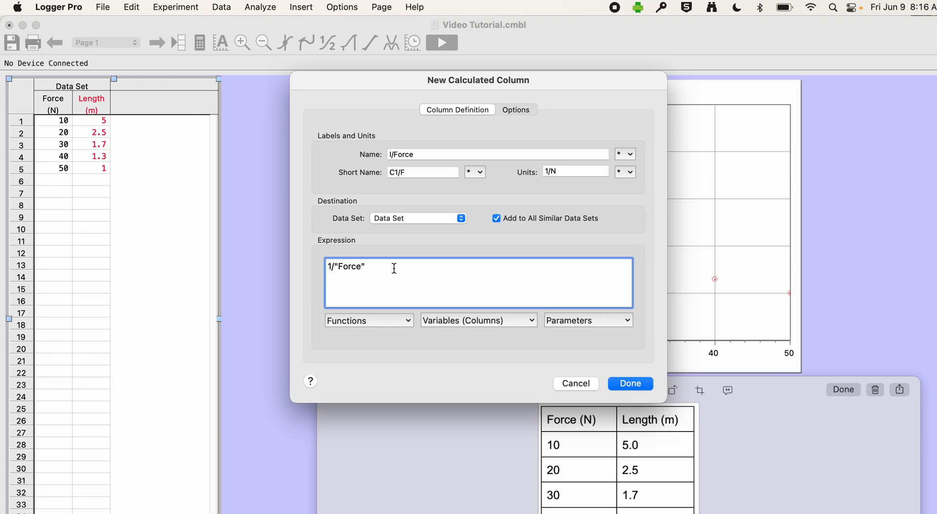
Replace the calculated column's expression with "Force"*"Force"
drag(394, 268, 326, 267)
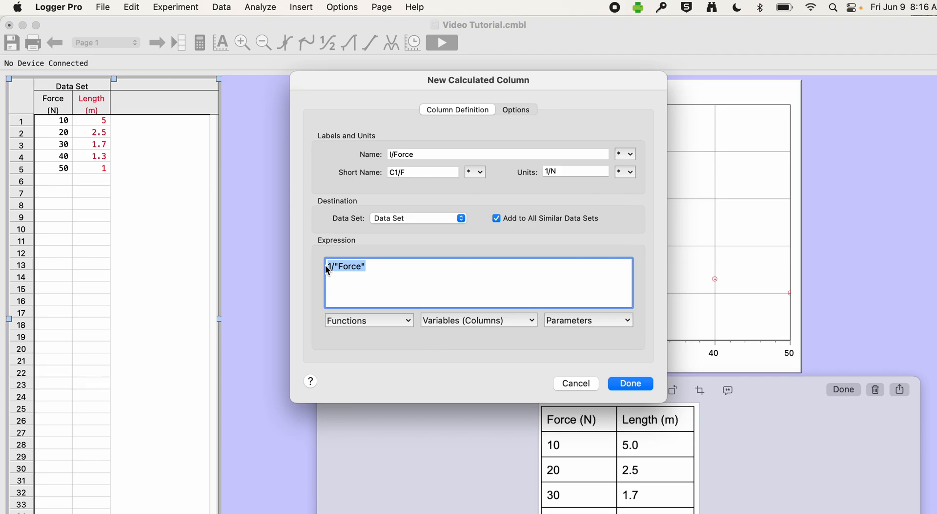
key(BackSpace)
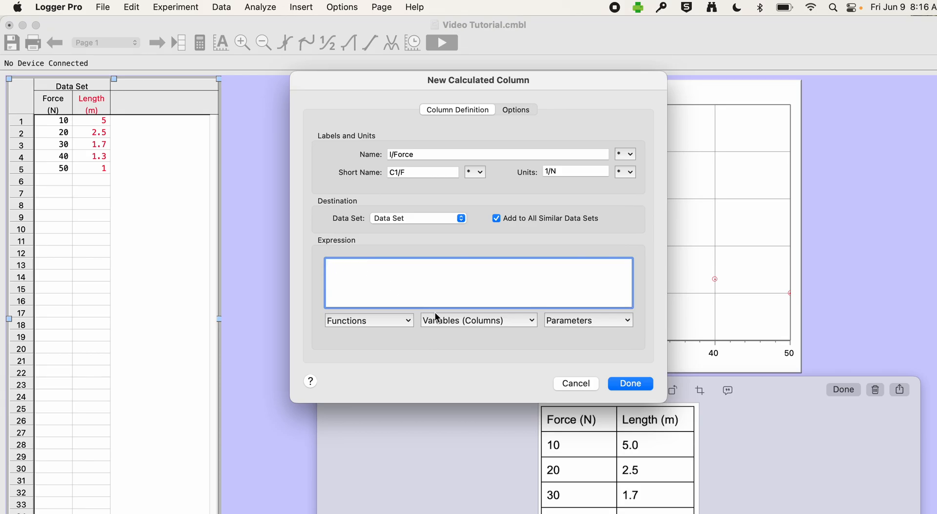
click(458, 320)
click(456, 337)
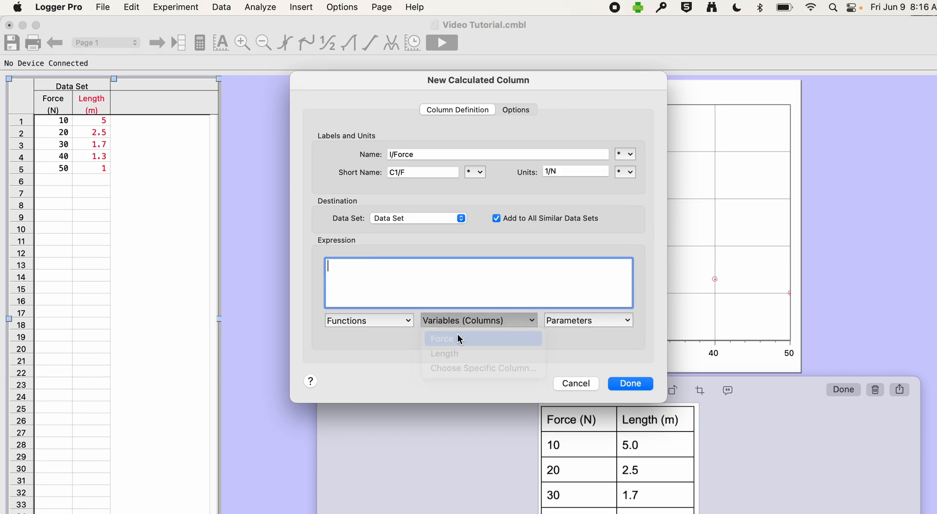
text(*)
click(457, 321)
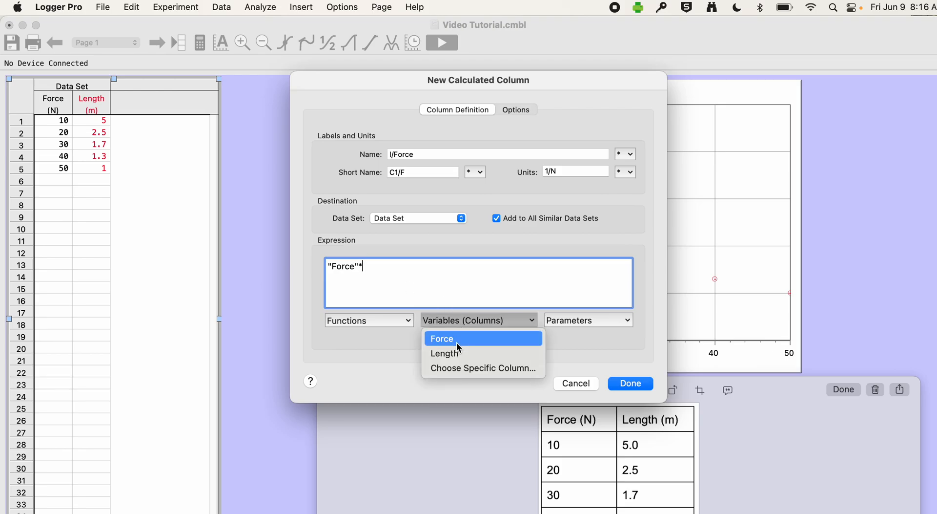
click(456, 341)
Change the expression to the squared form "Force"^2
key(BackSpace)
key(BackSpace)
key(BackSpace)
key(BackSpace)
key(BackSpace)
key(BackSpace)
key(BackSpace)
key(BackSpace)
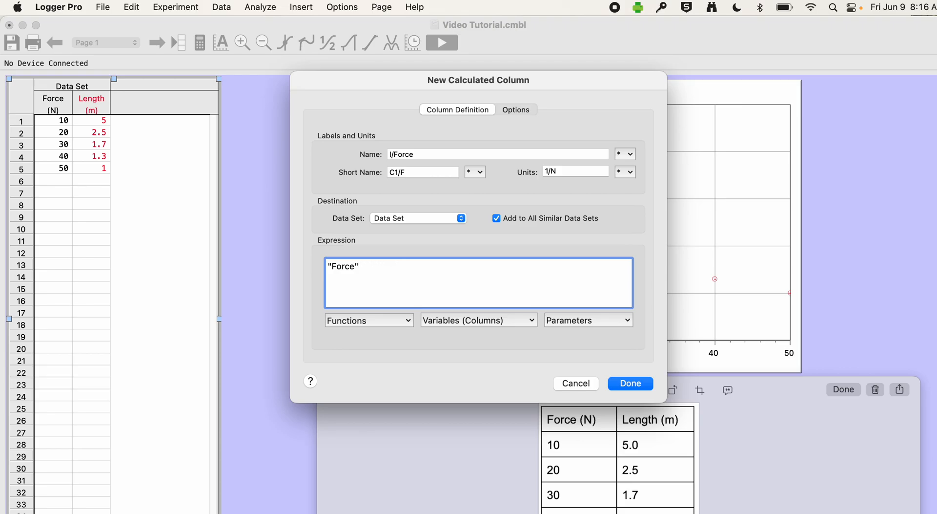
text(^2)
Replace the expression with 1/"Force" and create the calculated column
drag(372, 268, 318, 266)
key(BackSpace)
text(1/)
click(436, 321)
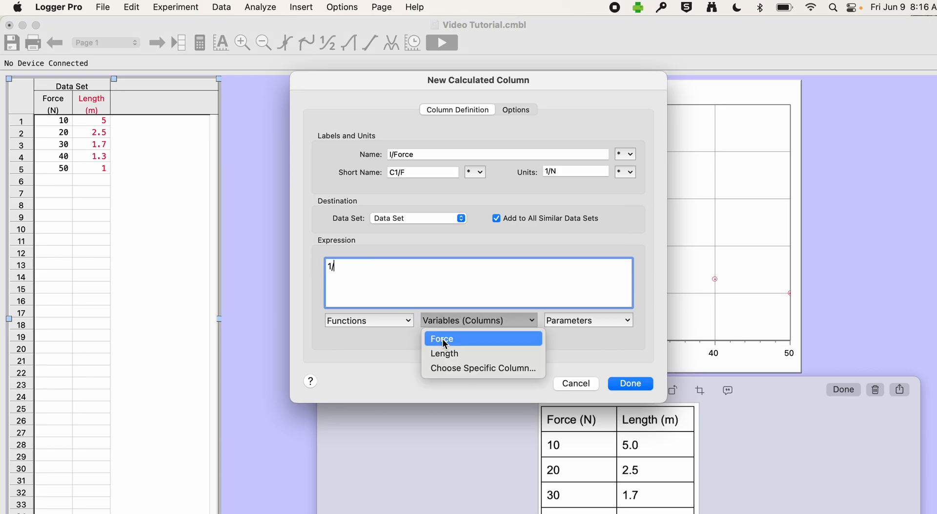
click(442, 339)
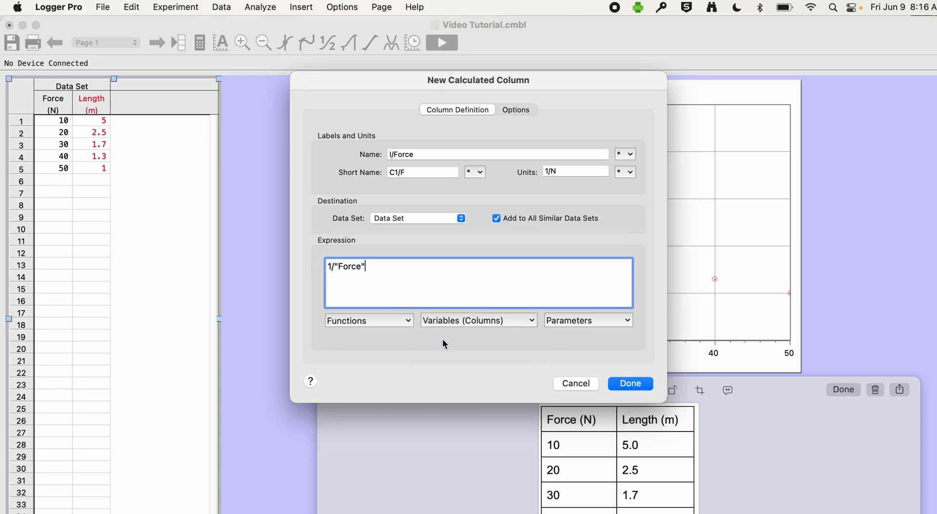
click(637, 383)
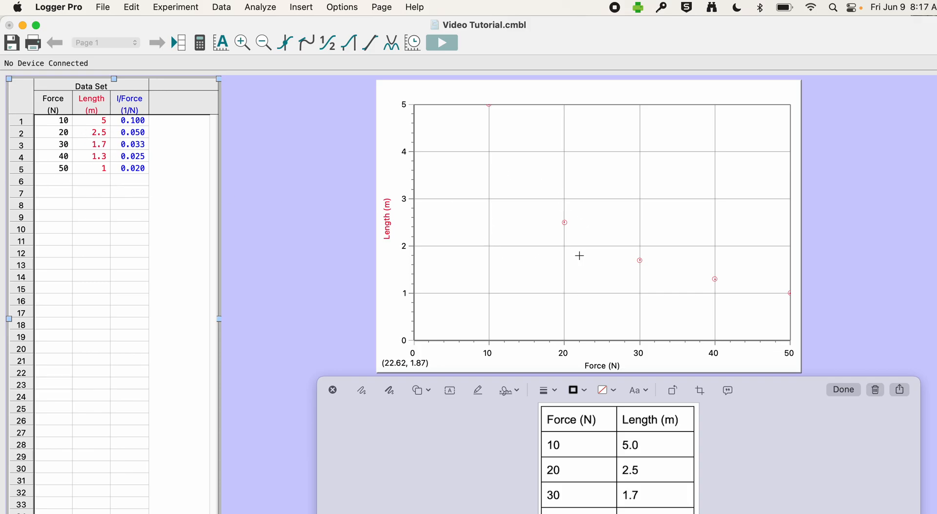
Reposition the graph slightly closer to the data table and plot I/Force on its horizontal axis
drag(555, 93, 690, 91)
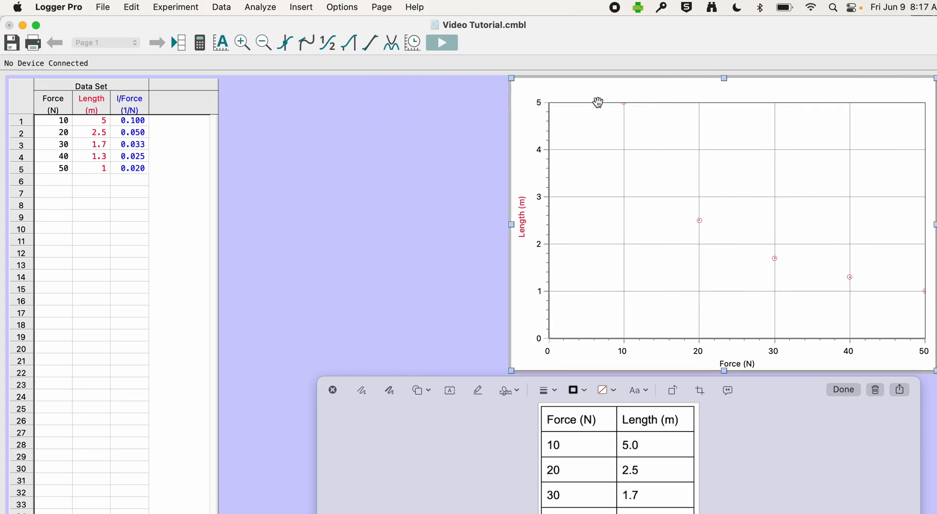
drag(609, 90, 462, 91)
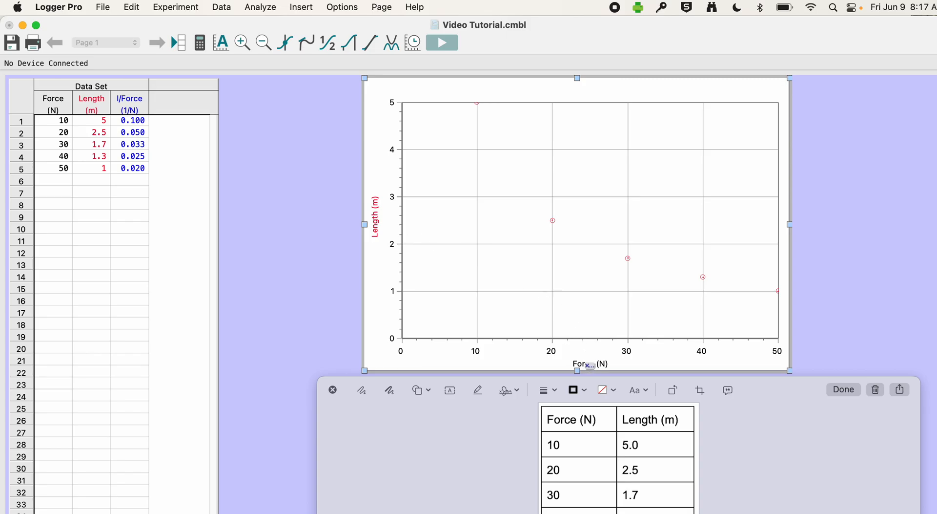
click(590, 366)
click(588, 366)
click(588, 366)
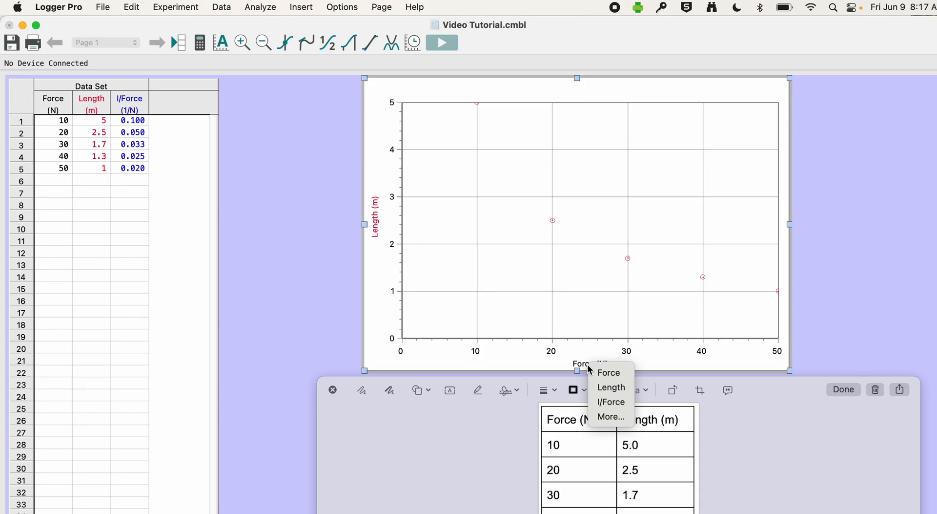
click(610, 404)
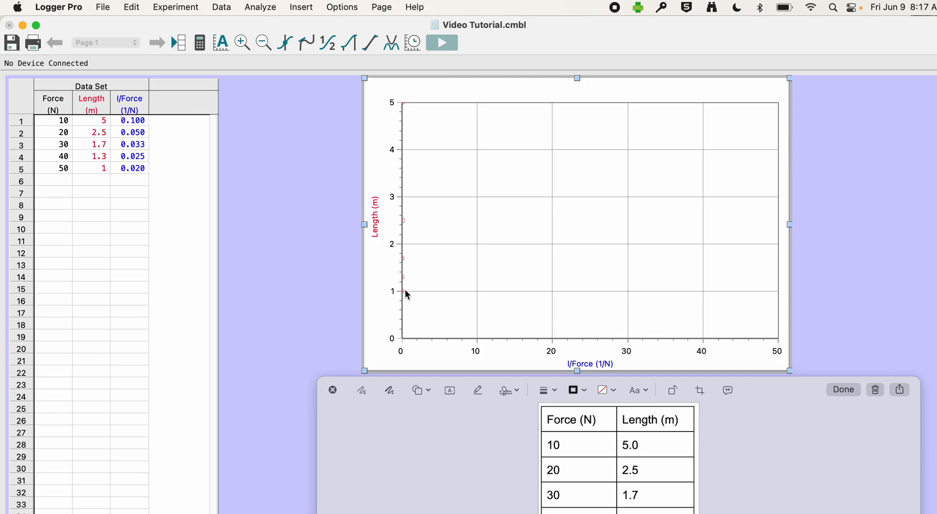
Autoscale the Length versus I/Force graph from 0
click(223, 8)
mouse_move(195, 10)
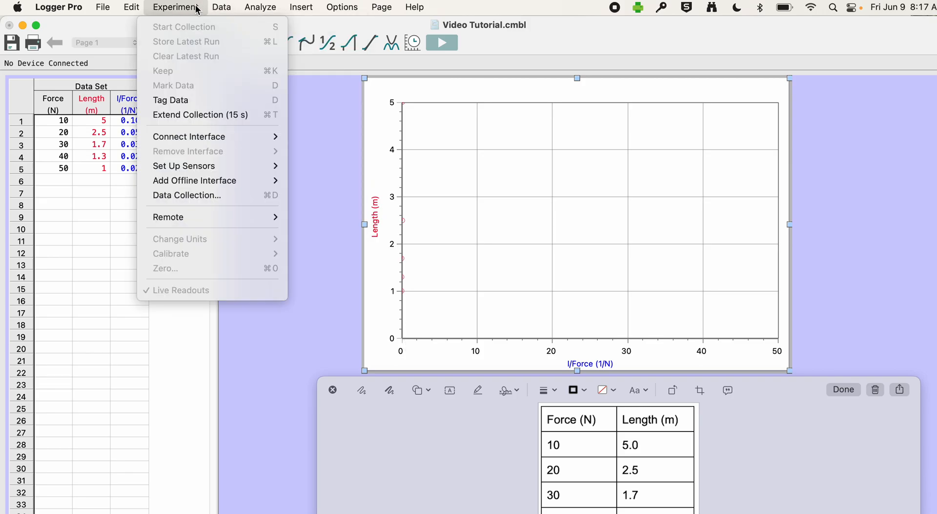
mouse_move(261, 9)
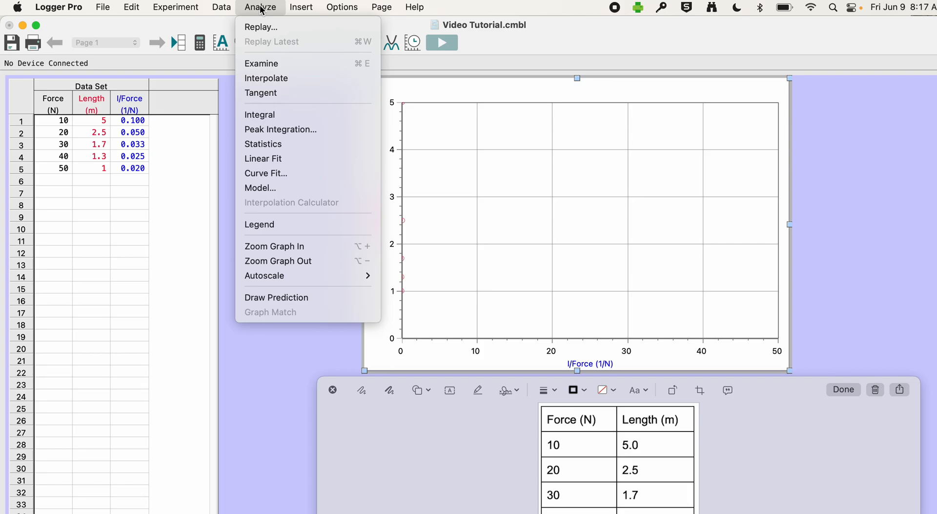
mouse_move(304, 272)
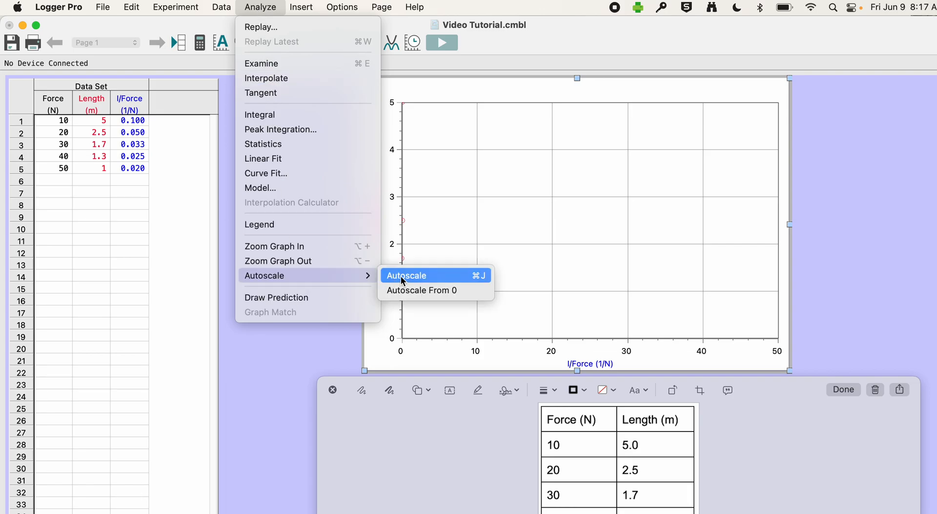
click(403, 290)
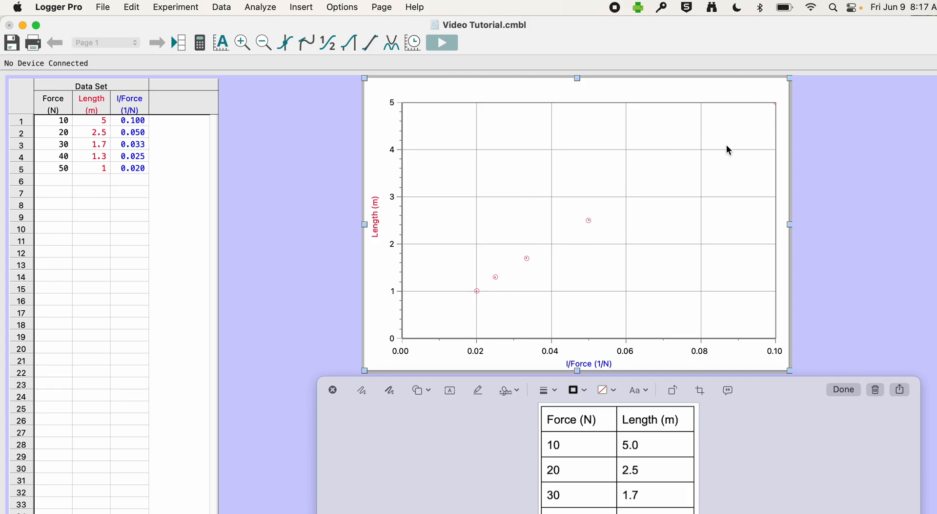
Try plain autoscaling on the graph, and return its axes to autoscaling from 0
click(221, 45)
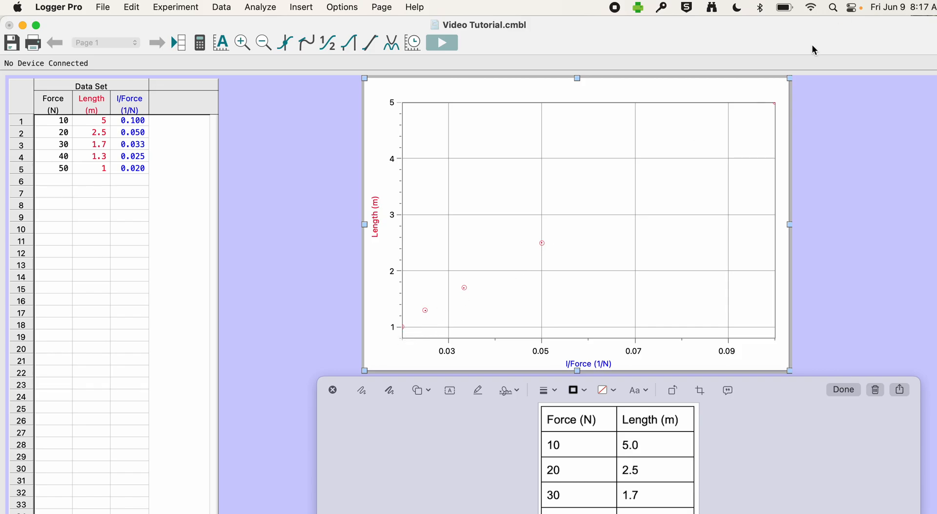
click(262, 9)
mouse_move(262, 274)
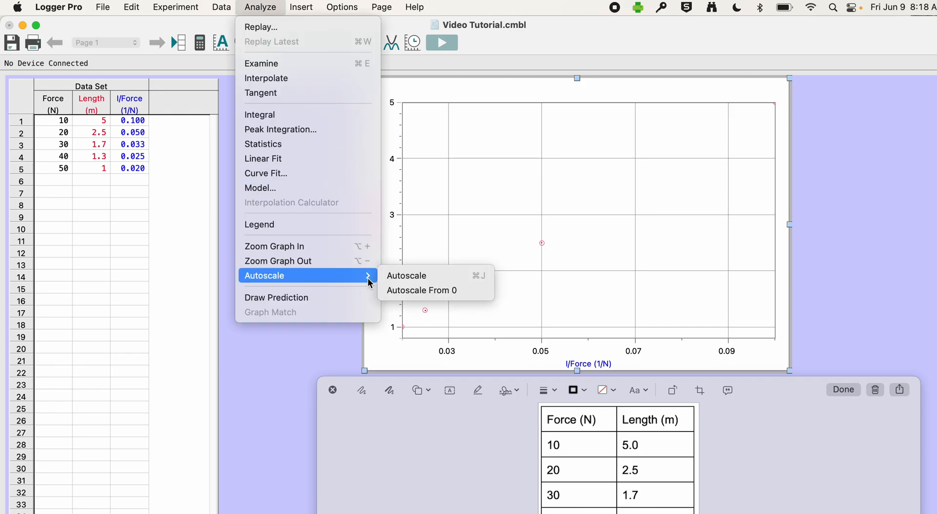
click(409, 291)
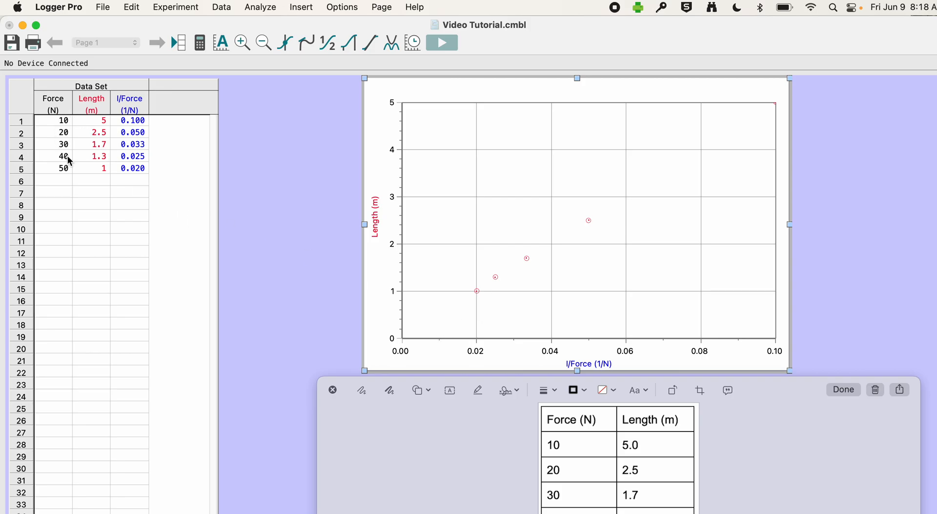
Review the definition of the I/Force calculated column and return to the graph
double_click(138, 104)
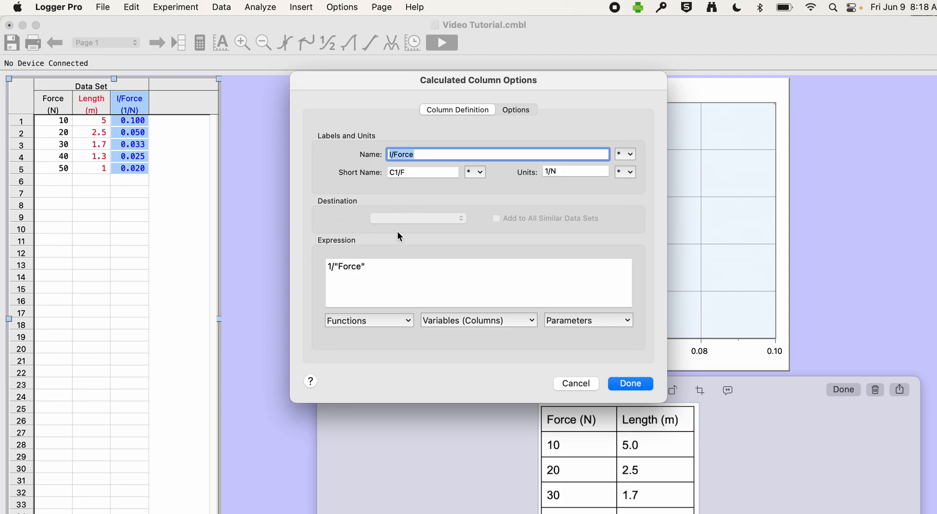
click(631, 383)
click(452, 176)
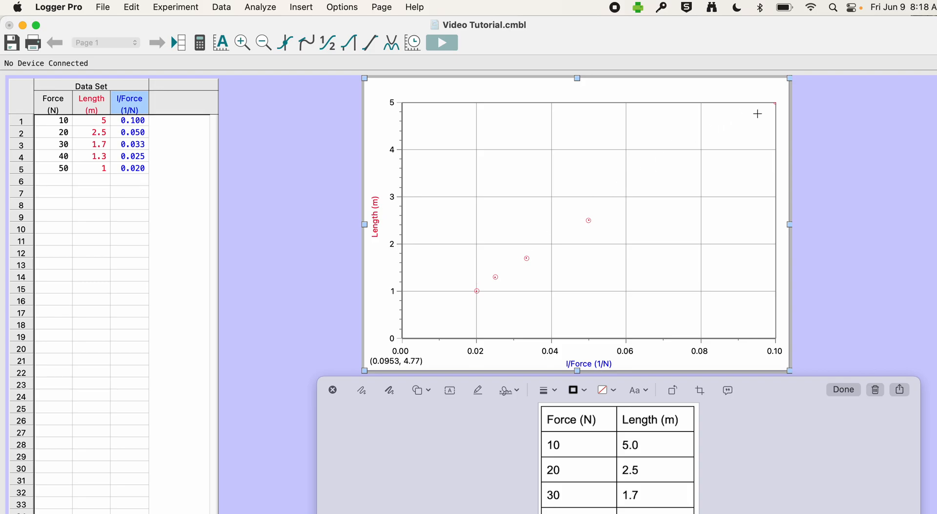
Apply a linear fit to only the three lowest data points, and remove that fit and the selection
drag(470, 272, 558, 235)
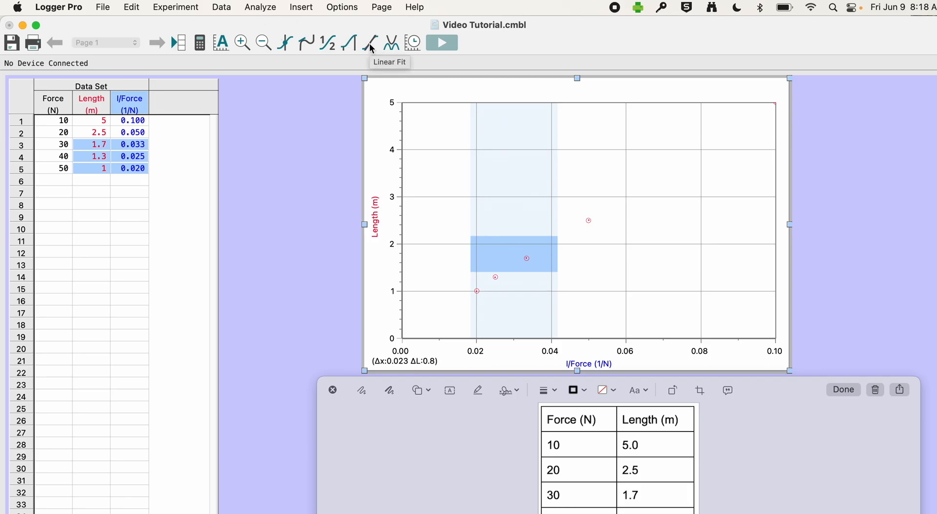
click(265, 8)
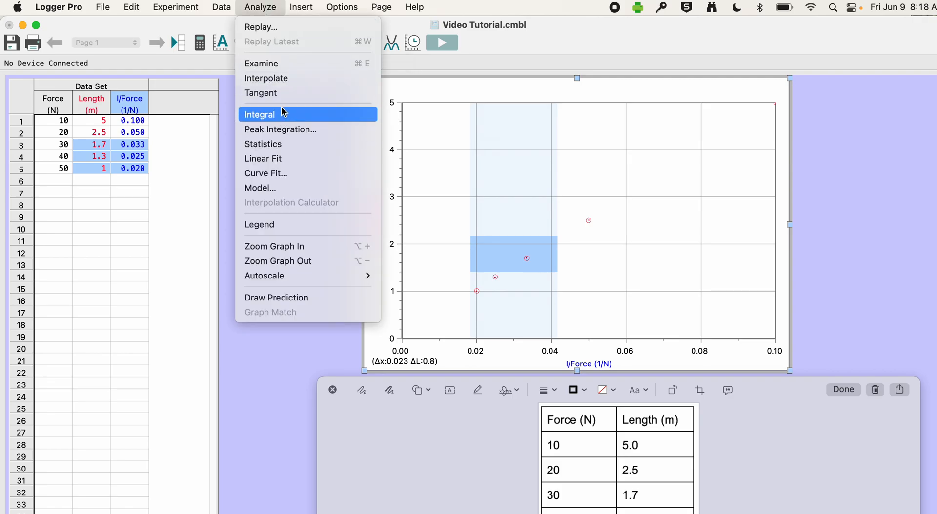
click(284, 158)
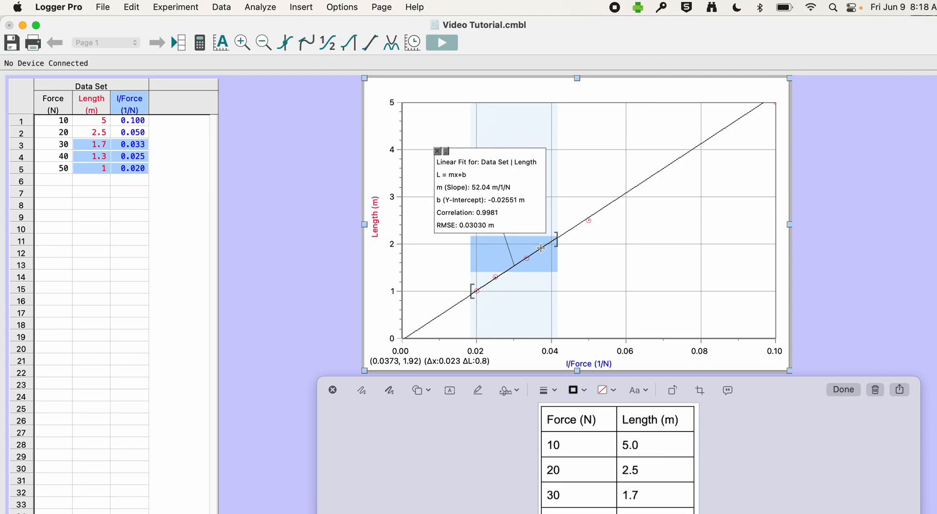
click(438, 151)
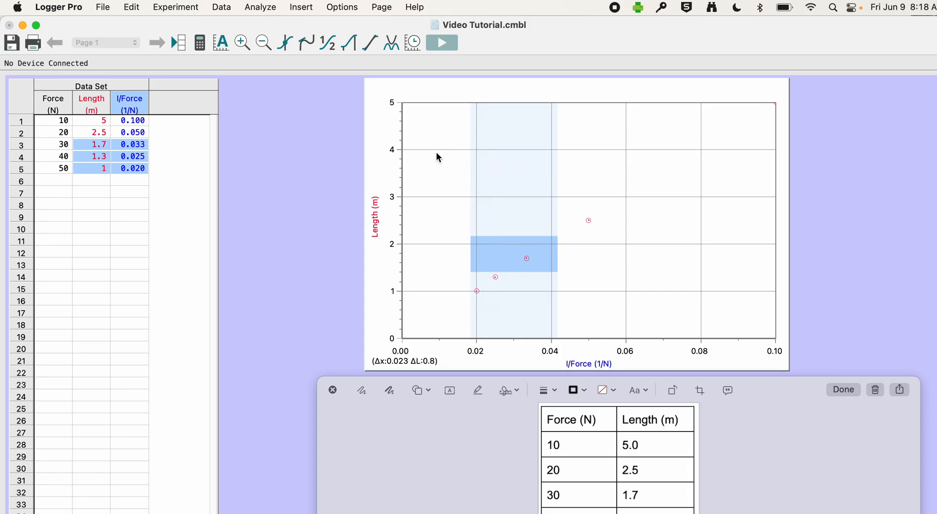
click(581, 163)
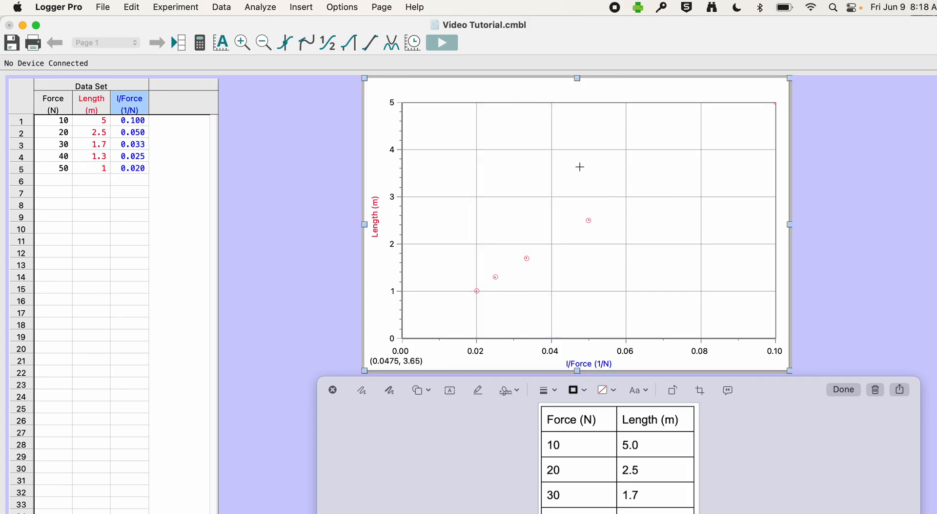
Add a linear fit through all the data points and title the graph "Length vs 1/force"
click(371, 45)
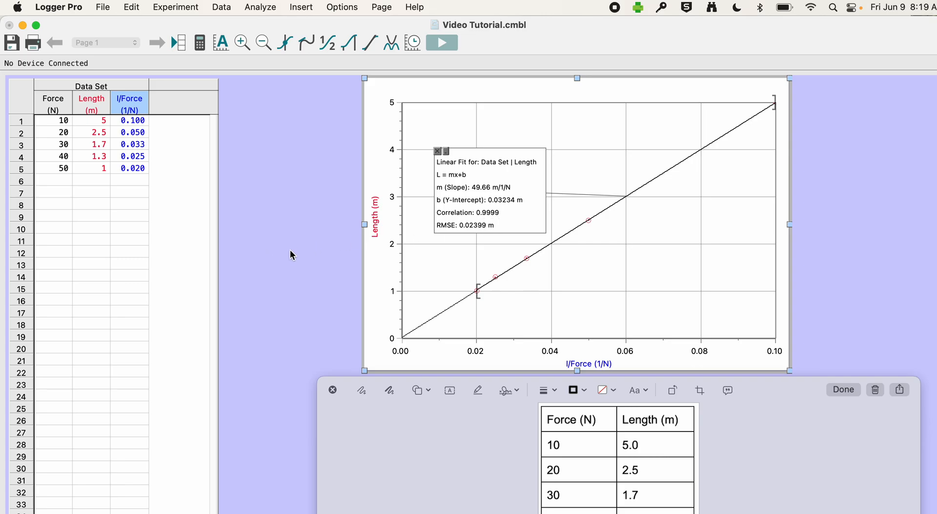
double_click(604, 131)
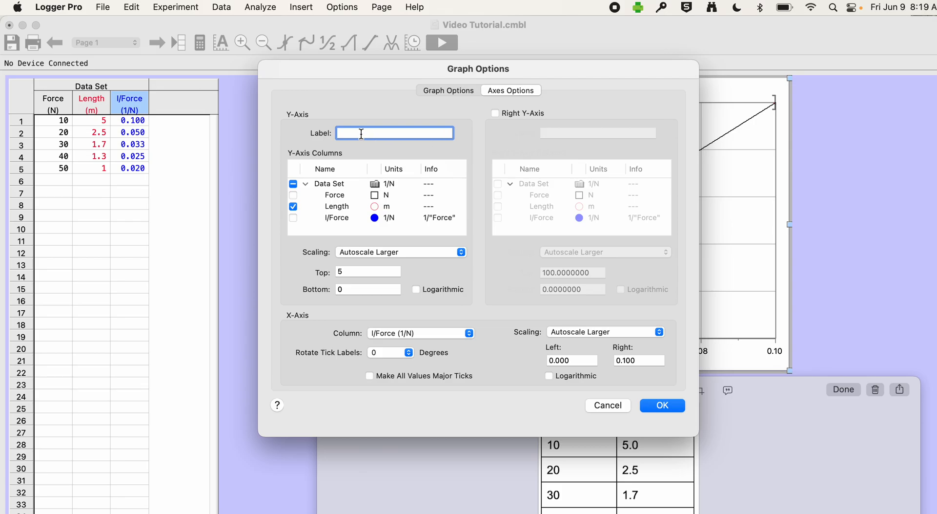
click(463, 90)
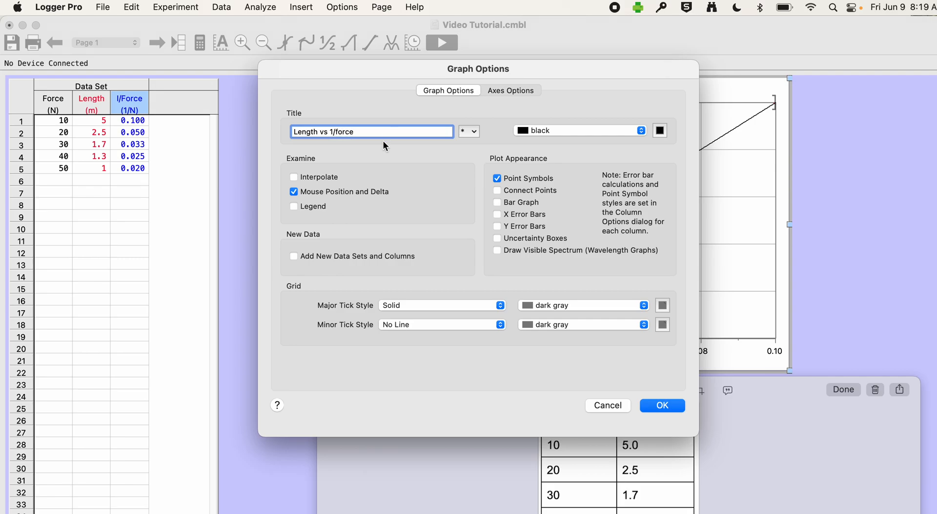
click(663, 406)
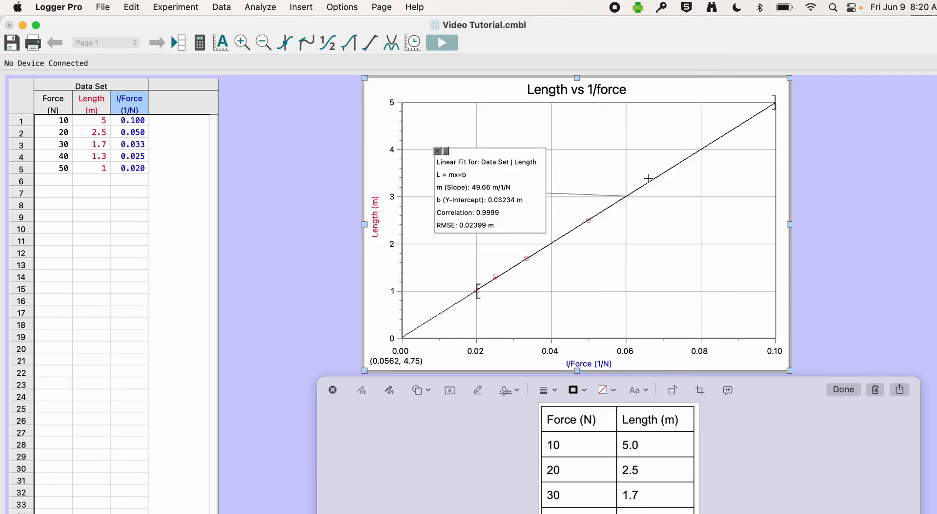
double_click(662, 256)
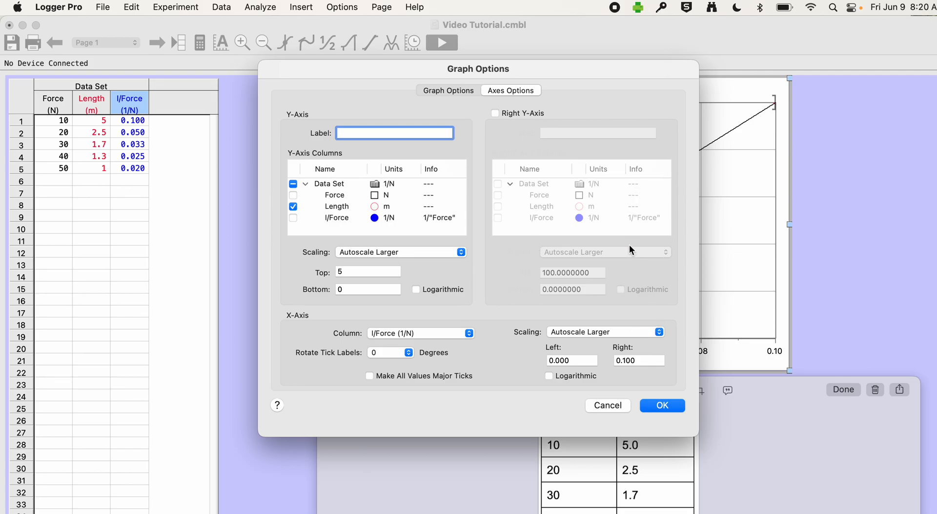
click(608, 405)
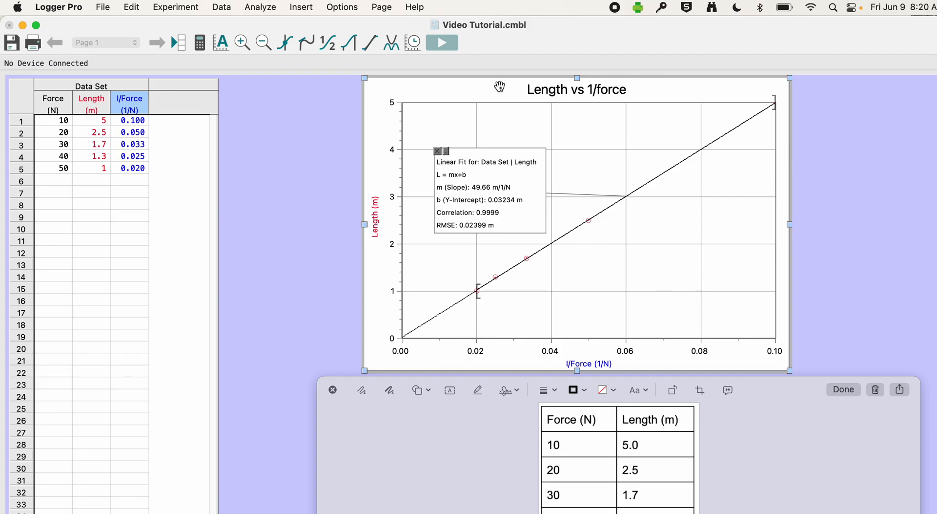
Move the titled graph away from the data table and insert a second graph in the space between them
drag(479, 96, 619, 86)
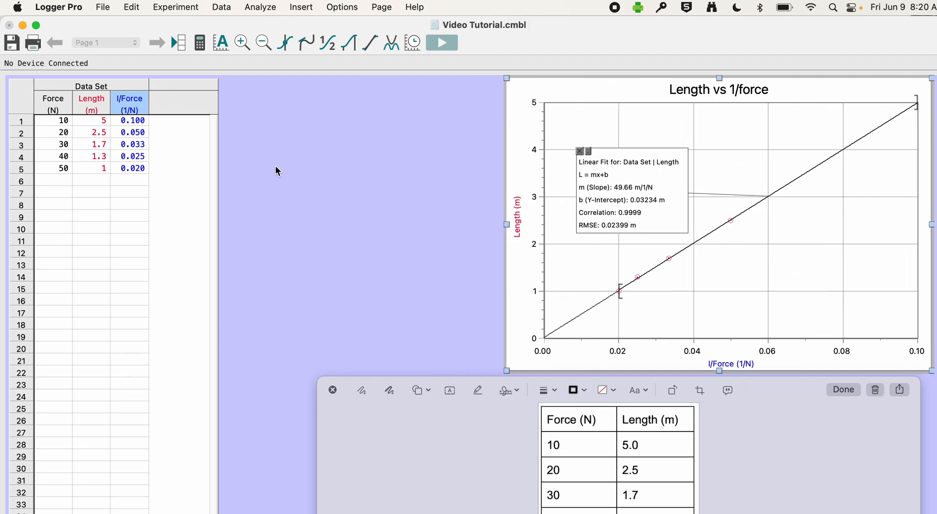
click(295, 167)
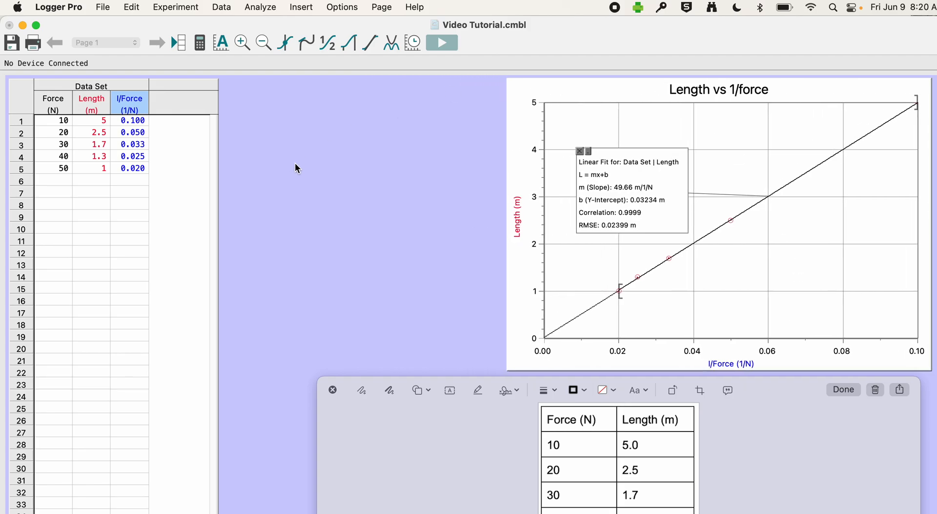
click(306, 8)
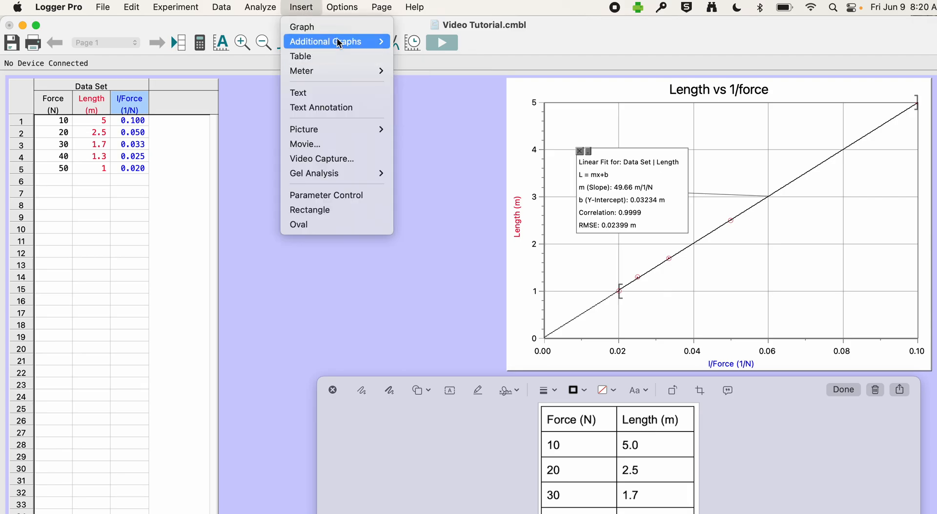
click(329, 27)
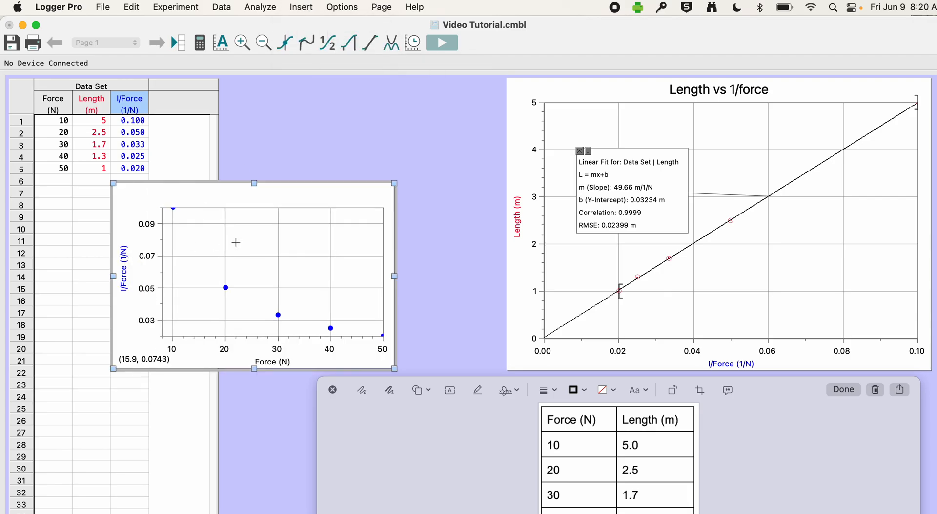
drag(298, 189, 413, 89)
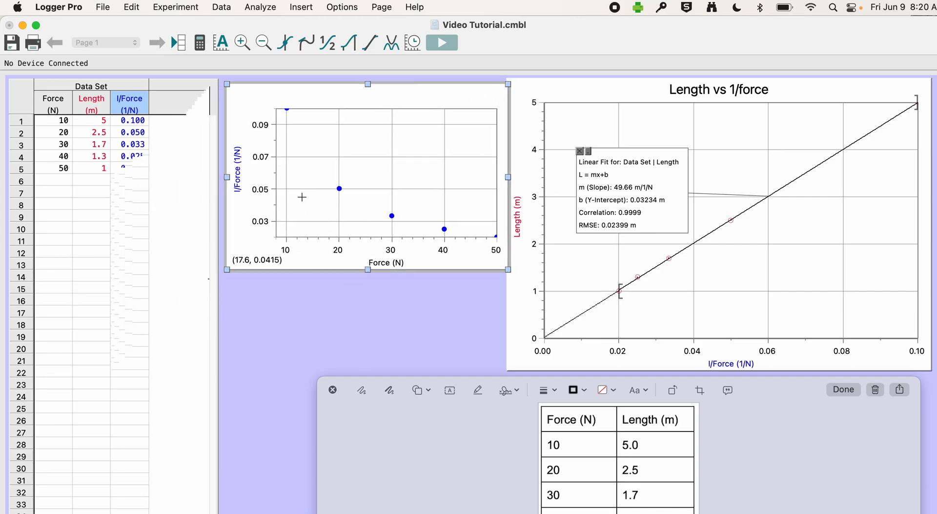
Plot Length on the second graph's vertical axis against Force and shift that graph slightly down
click(238, 175)
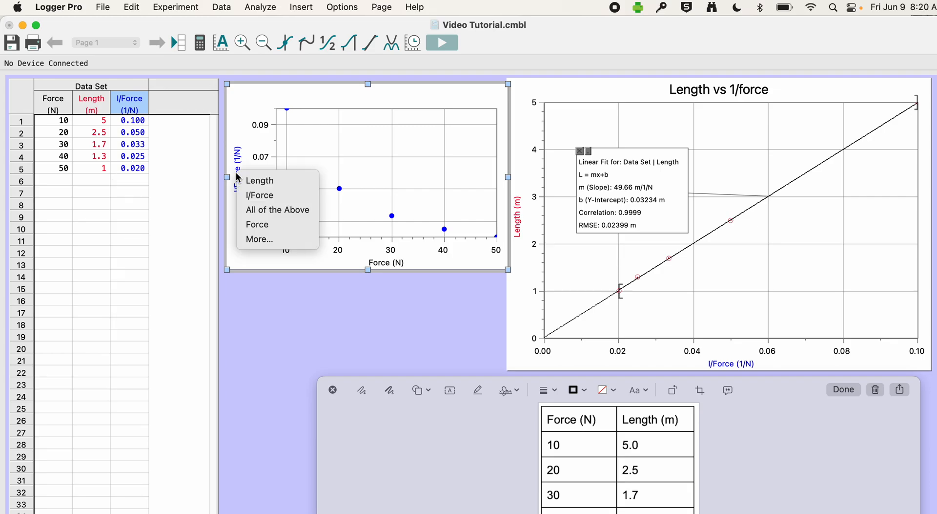
click(238, 177)
click(253, 180)
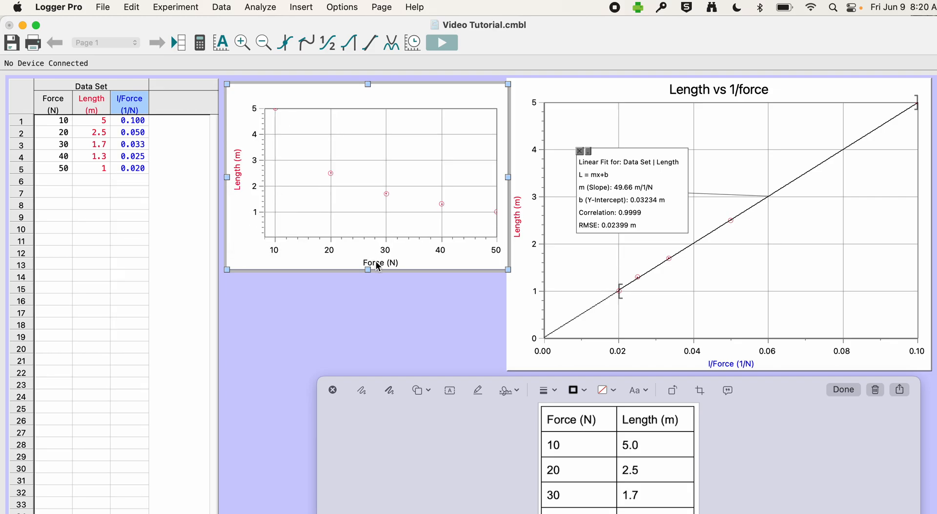
drag(508, 268, 505, 285)
click(450, 344)
Auto-arrange the data table and both graphs on the page
click(382, 7)
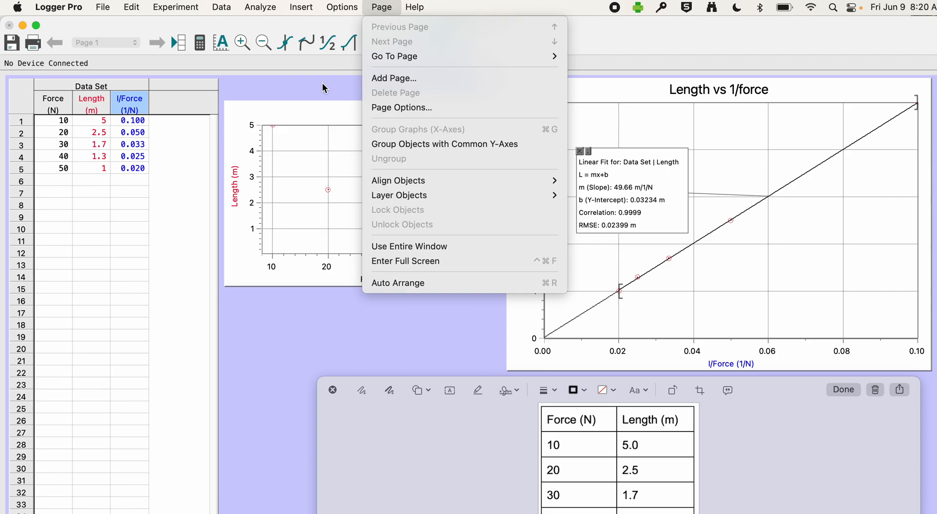
mouse_move(432, 181)
click(318, 92)
click(387, 8)
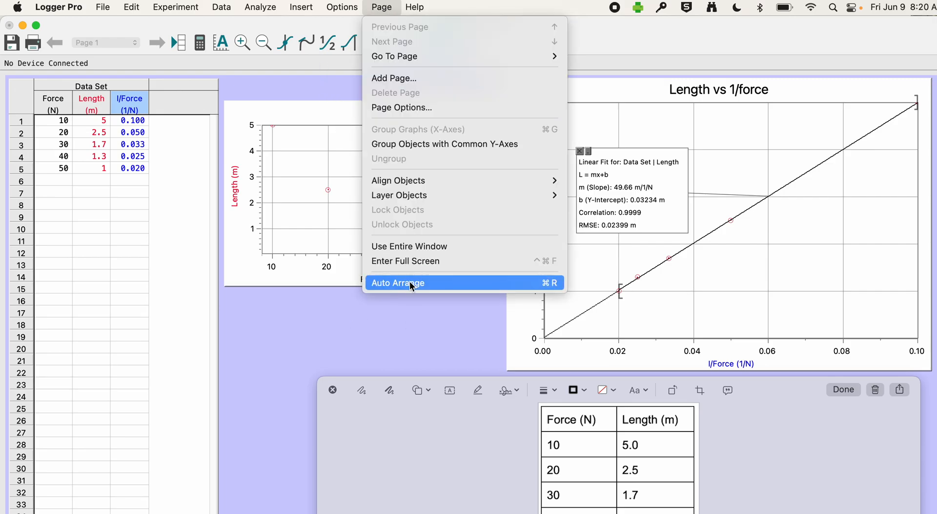
click(443, 285)
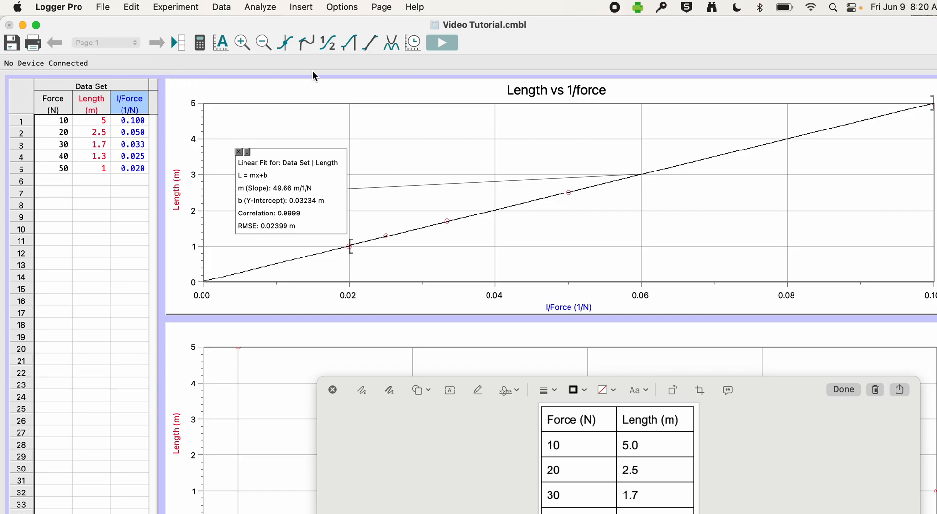
Shrink both graphs, place them side by side, and move the linear-fit box off the data points
drag(166, 78, 242, 75)
click(188, 338)
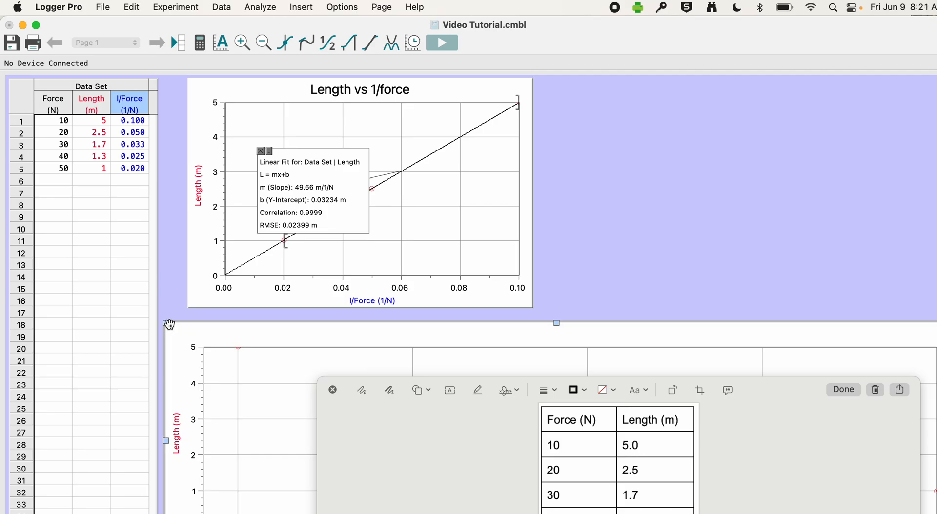
drag(167, 321, 593, 303)
drag(681, 302, 643, 93)
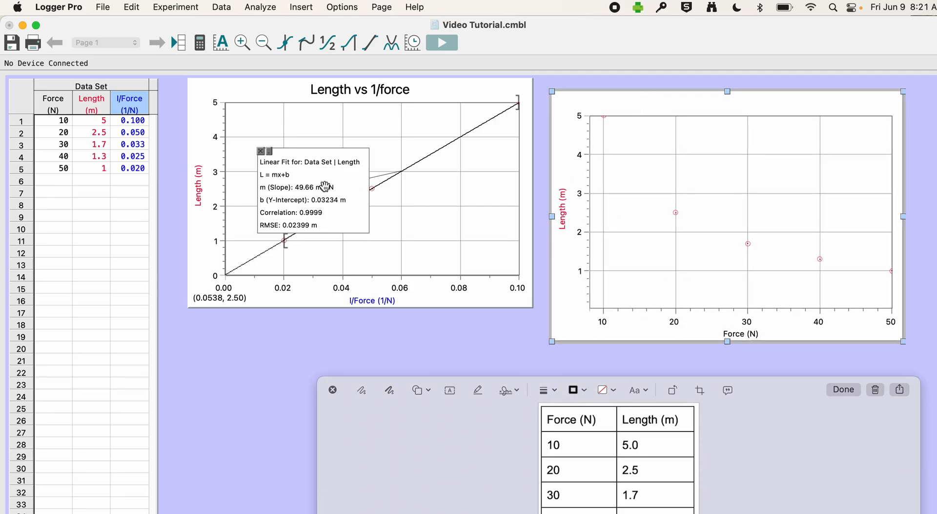
drag(313, 182, 297, 146)
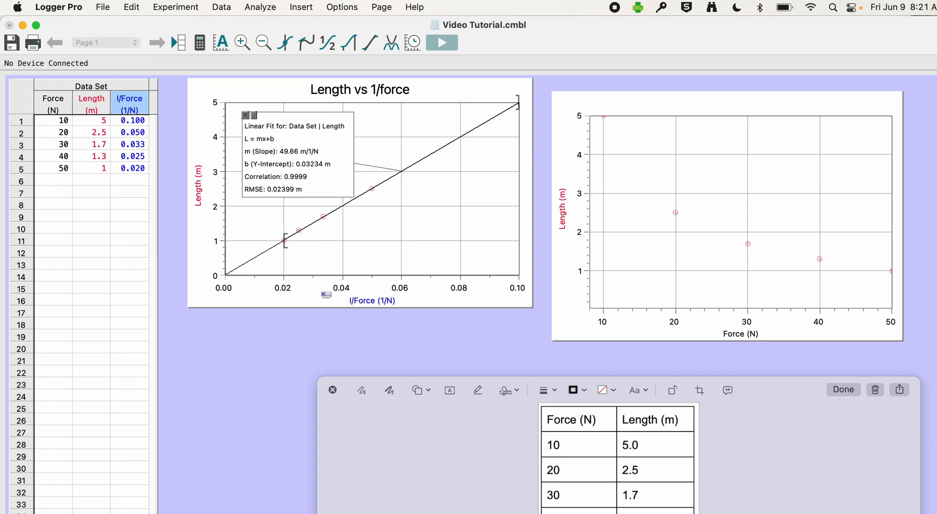